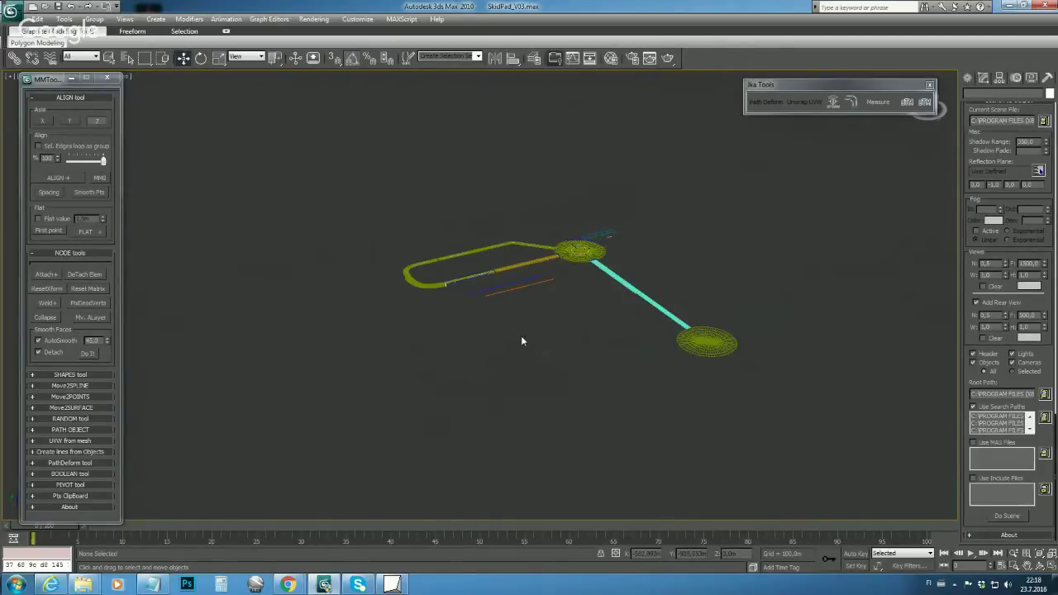
Pan and zoom across the skid-pad track, then bring up the application menu's recent documents
scroll(521, 339, up, 3)
scroll(537, 326, down, 2)
middle_drag(537, 326, 437, 330)
scroll(436, 329, down, 2)
scroll(422, 317, up, 2)
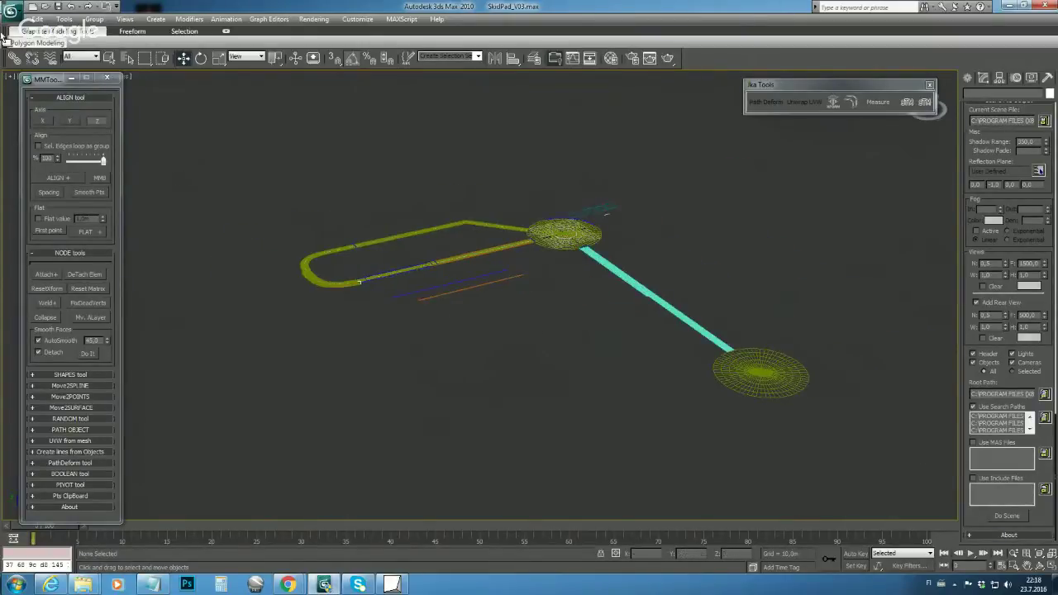
click(11, 11)
Save the scene as SkidPad_FBXtogIED.max in the Scene folder
click(35, 143)
click(98, 315)
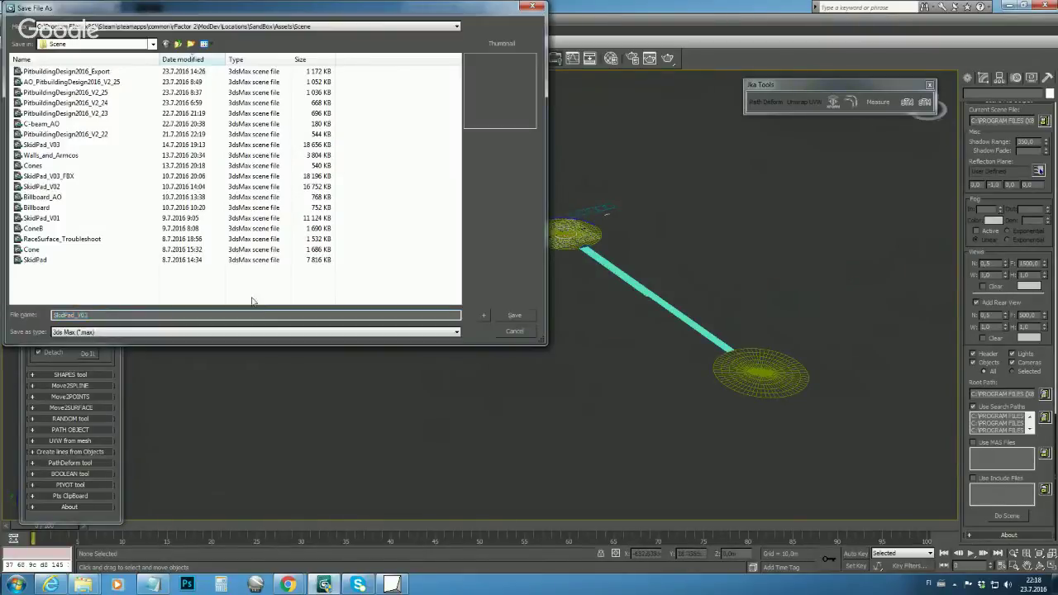
key(BackSpace)
key(BackSpace)
key(BackSpace)
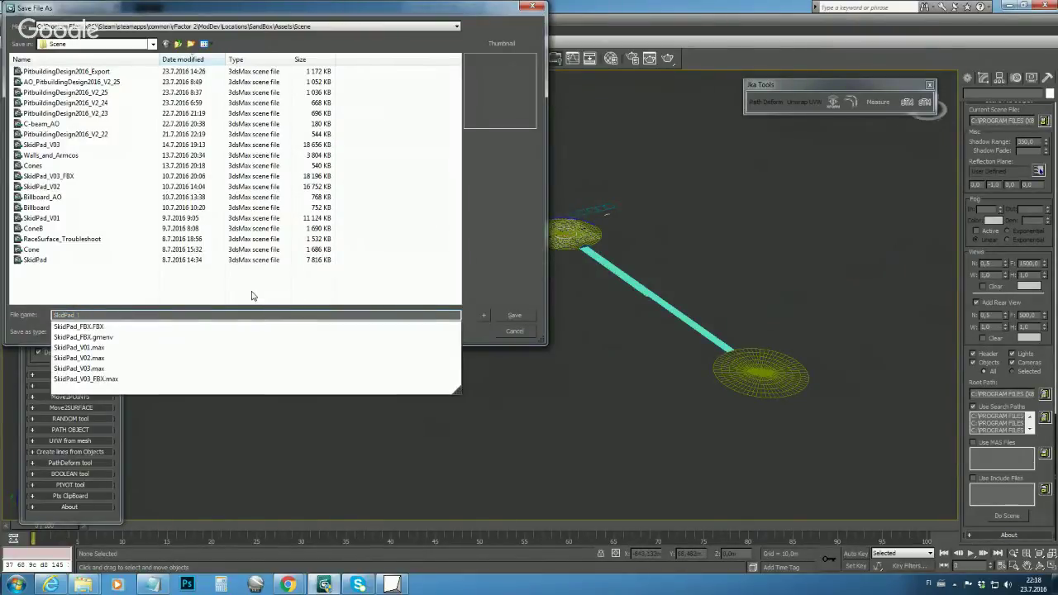
text(F)
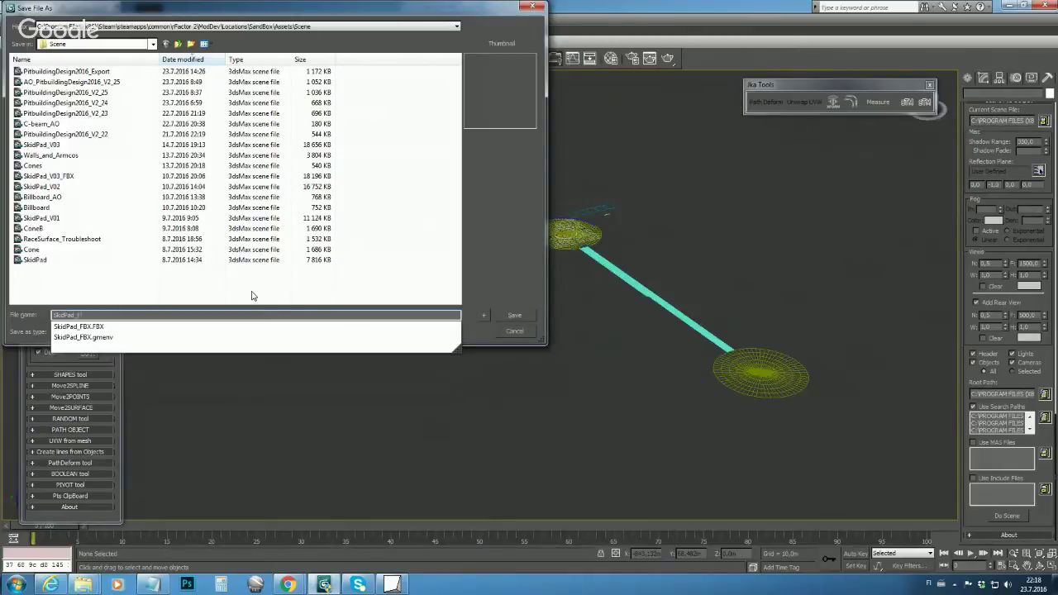
text(BXtos)
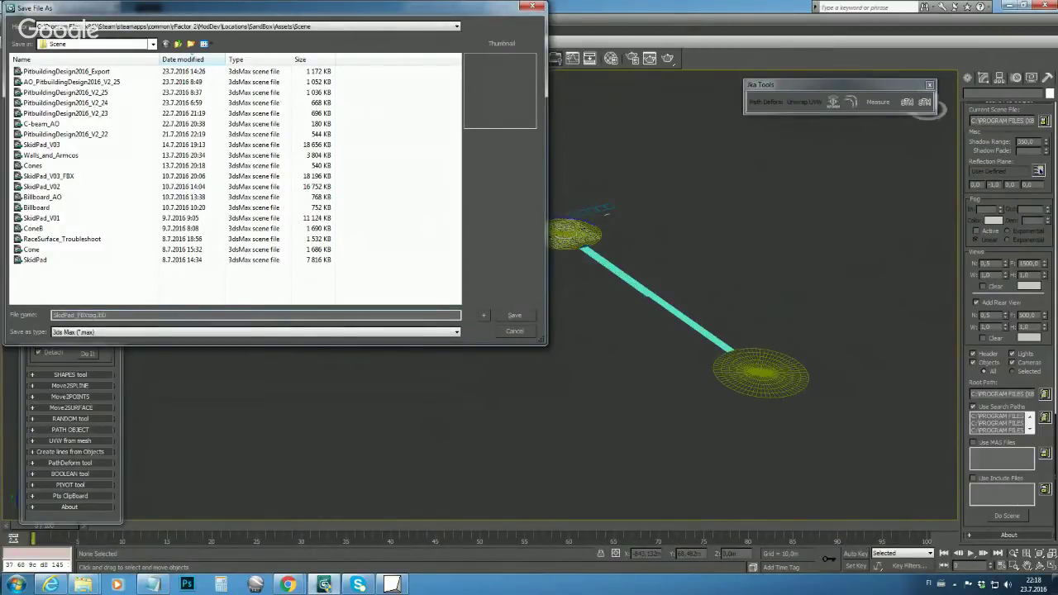
click(516, 333)
alt+middle_drag(565, 338, 513, 328)
Frame both track discs in the viewport, then open Select From Scene with H
scroll(515, 331, up, 3)
scroll(516, 332, up, 2)
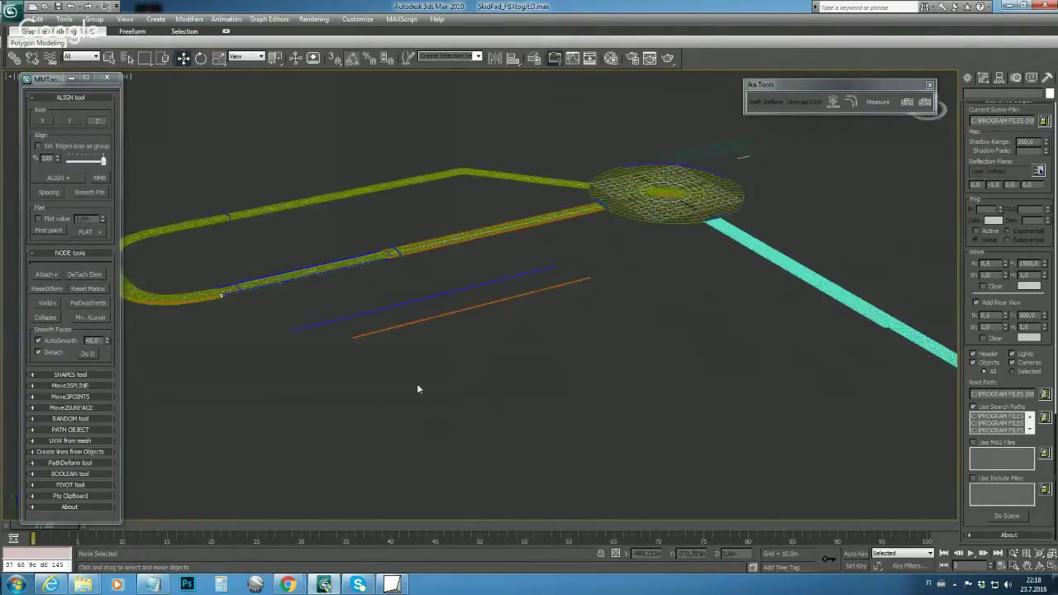
drag(274, 402, 365, 403)
alt+middle_drag(513, 382, 468, 430)
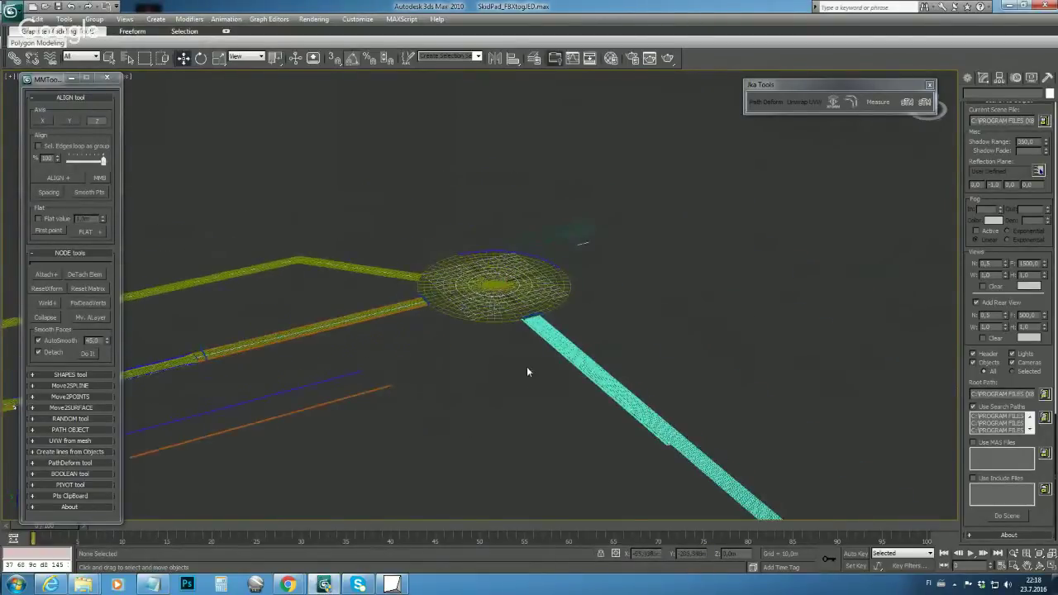
scroll(527, 372, up, 3)
scroll(526, 372, down, 4)
middle_drag(484, 382, 489, 288)
scroll(494, 331, up, 3)
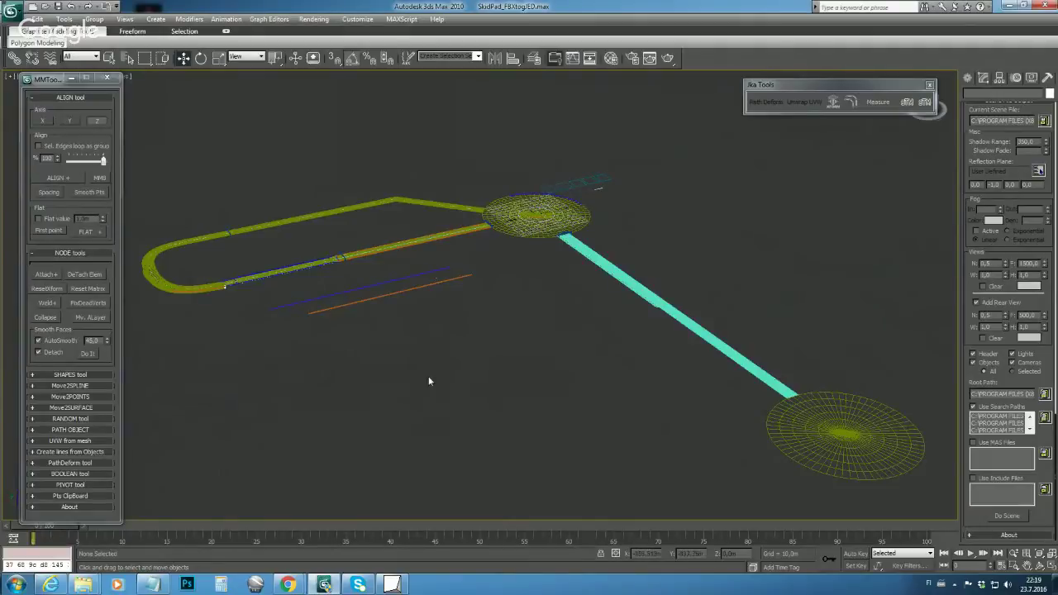
middle_drag(311, 338, 389, 321)
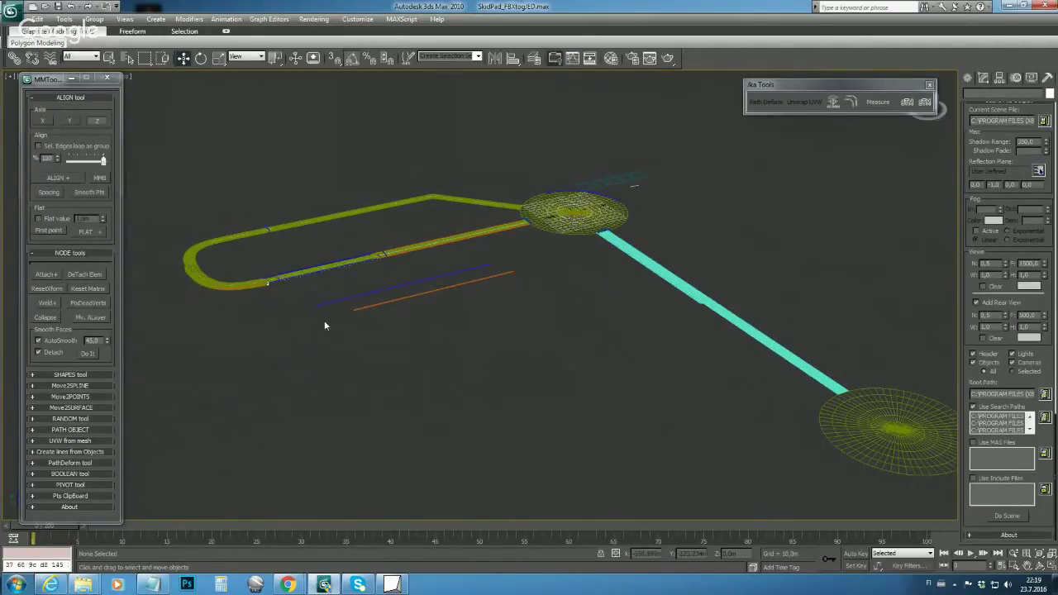
middle_drag(314, 395, 282, 379)
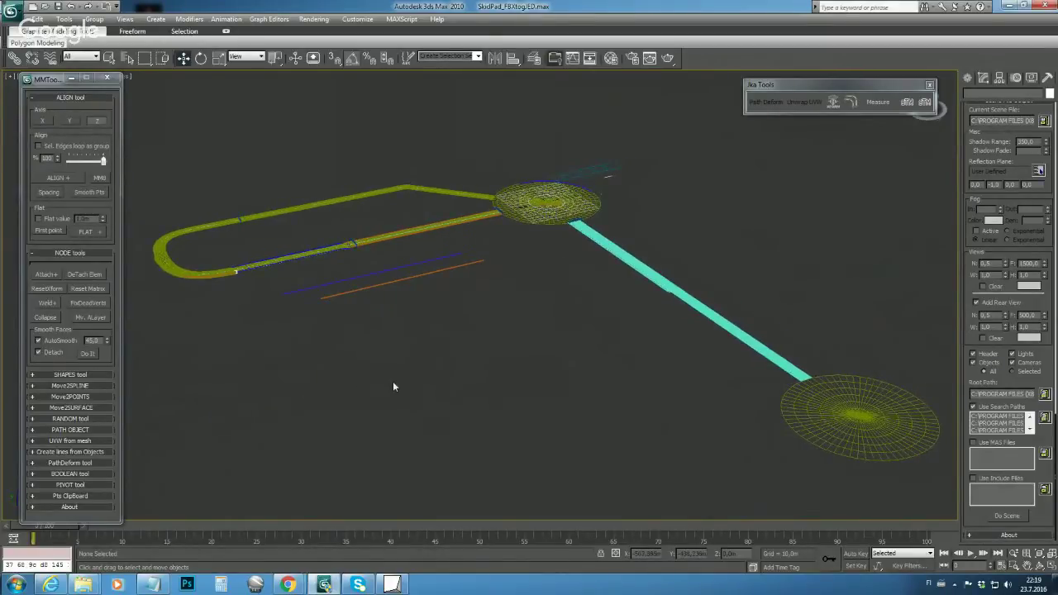
middle_drag(391, 381, 391, 375)
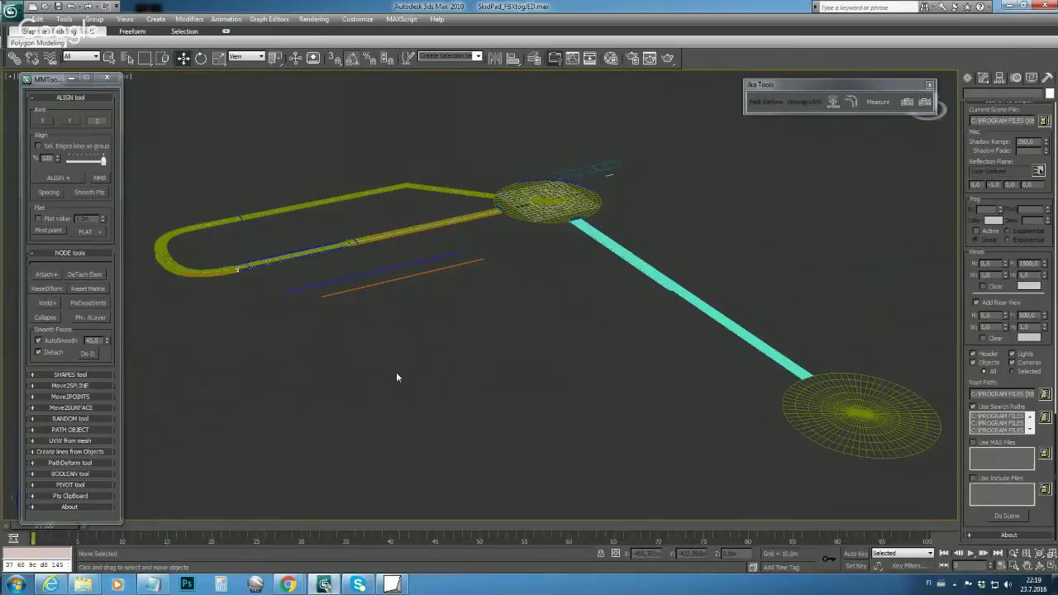
key(h)
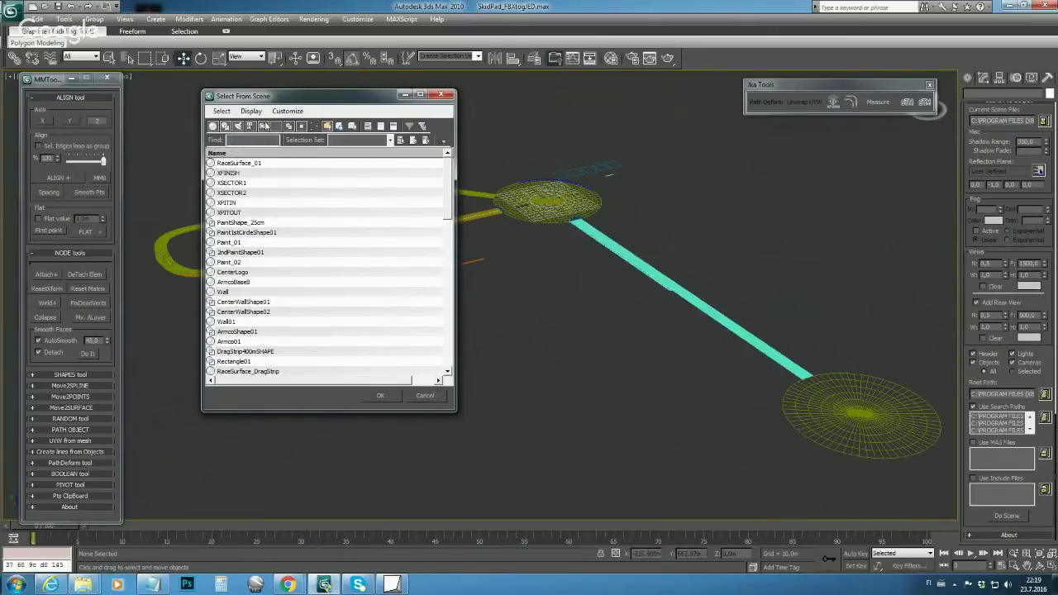
With geometry hidden from the list, select every shape from PaintShape_25cm to the last one
click(213, 126)
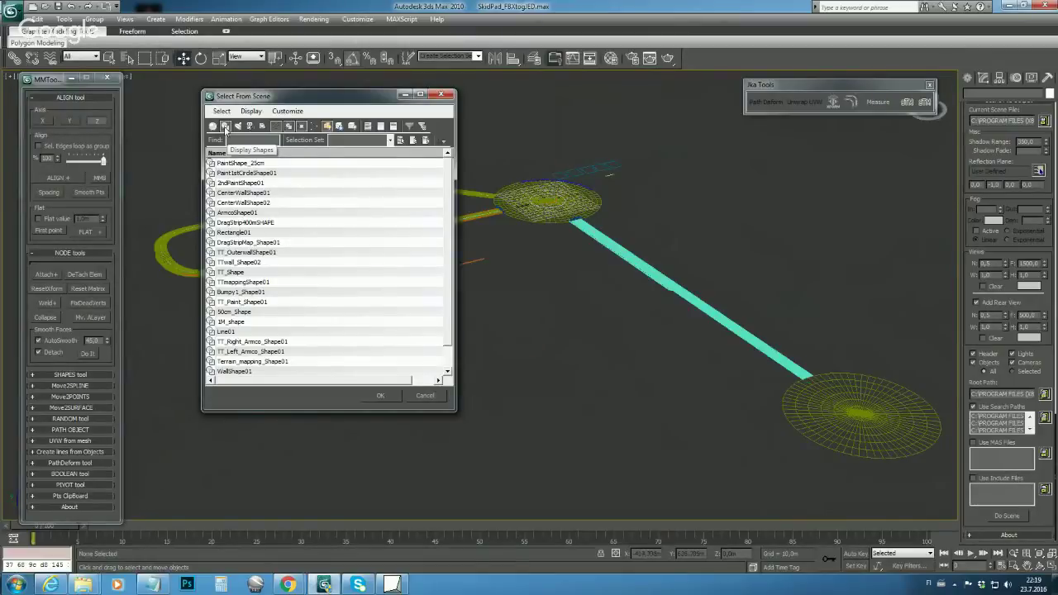
drag(449, 253, 443, 223)
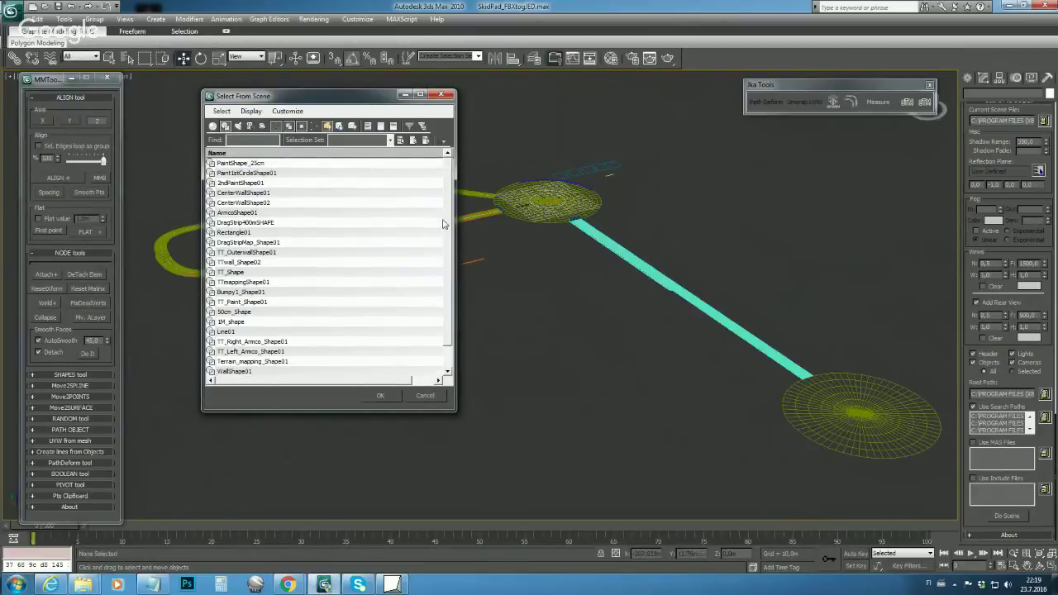
click(263, 163)
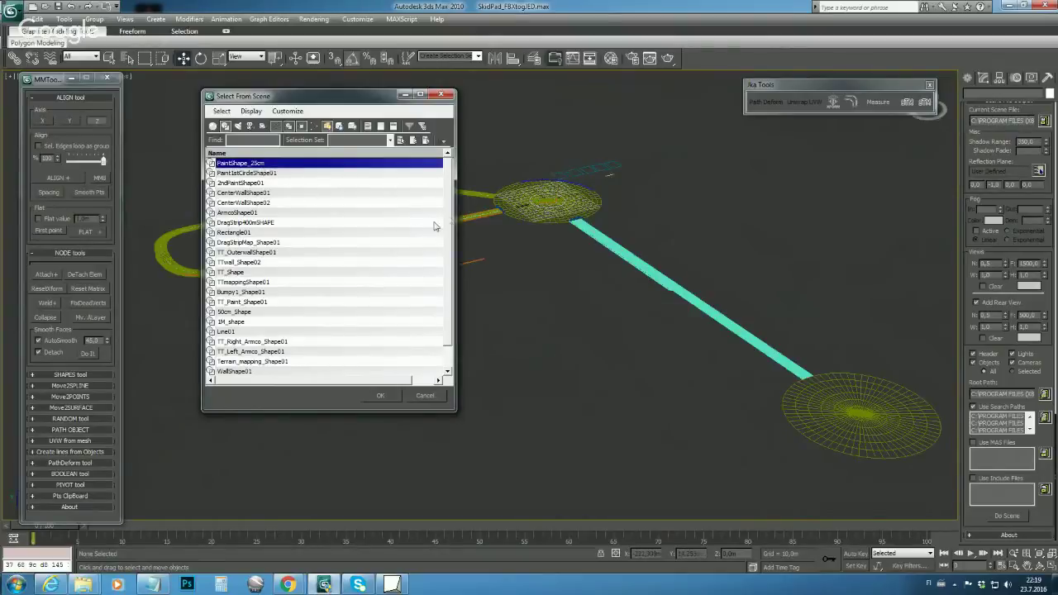
drag(452, 222, 453, 259)
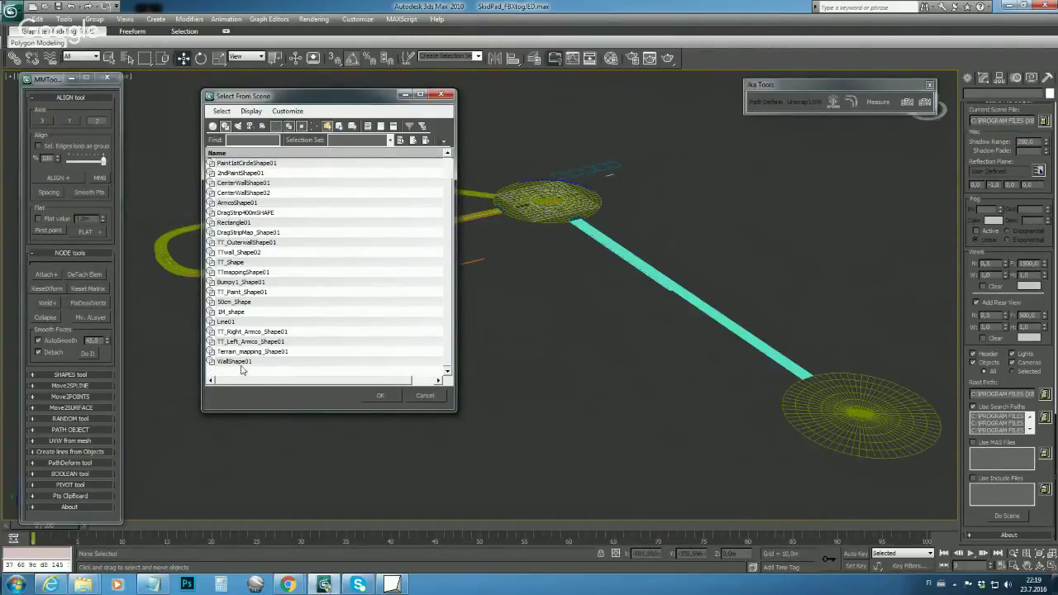
shift+click(242, 364)
click(381, 396)
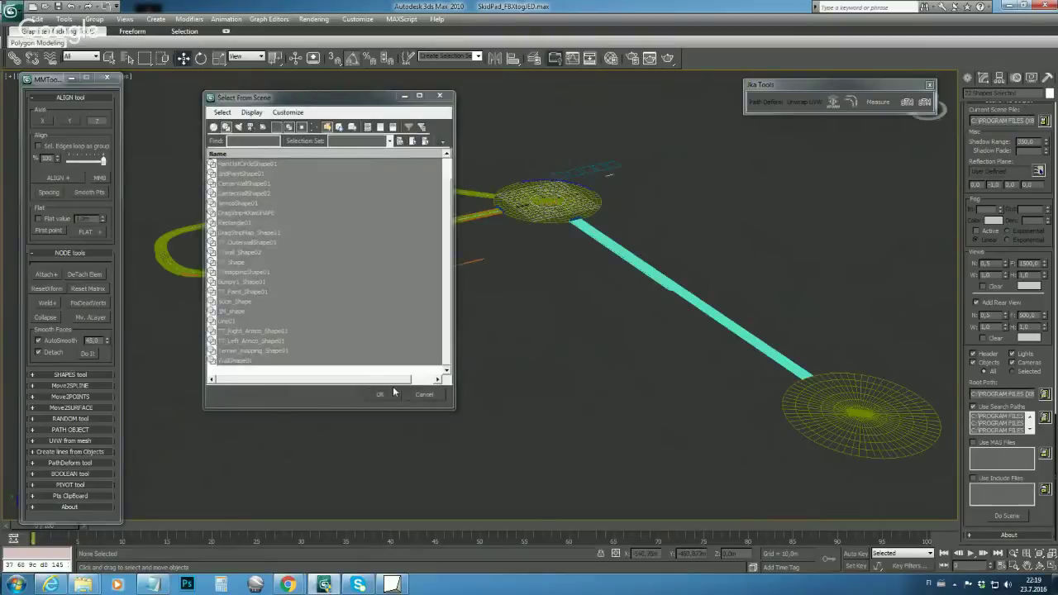
Pan along the track and clear the shape selection
scroll(418, 347, up, 4)
middle_drag(416, 347, 425, 377)
click(467, 402)
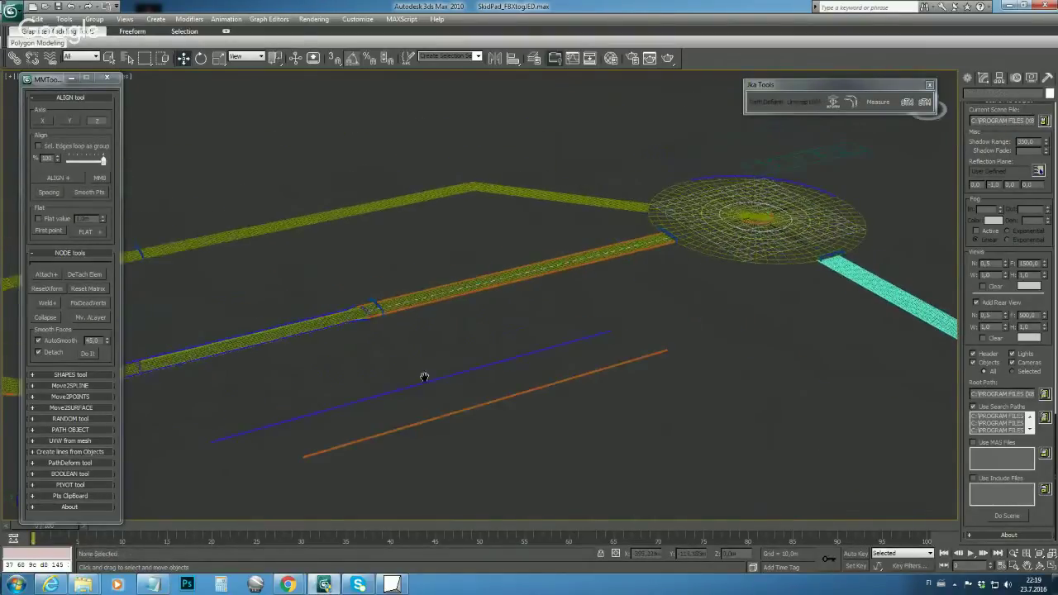
Zoom out and window-select all 49 objects of the track, pads and splines
scroll(425, 377, up, 5)
scroll(385, 333, down, 7)
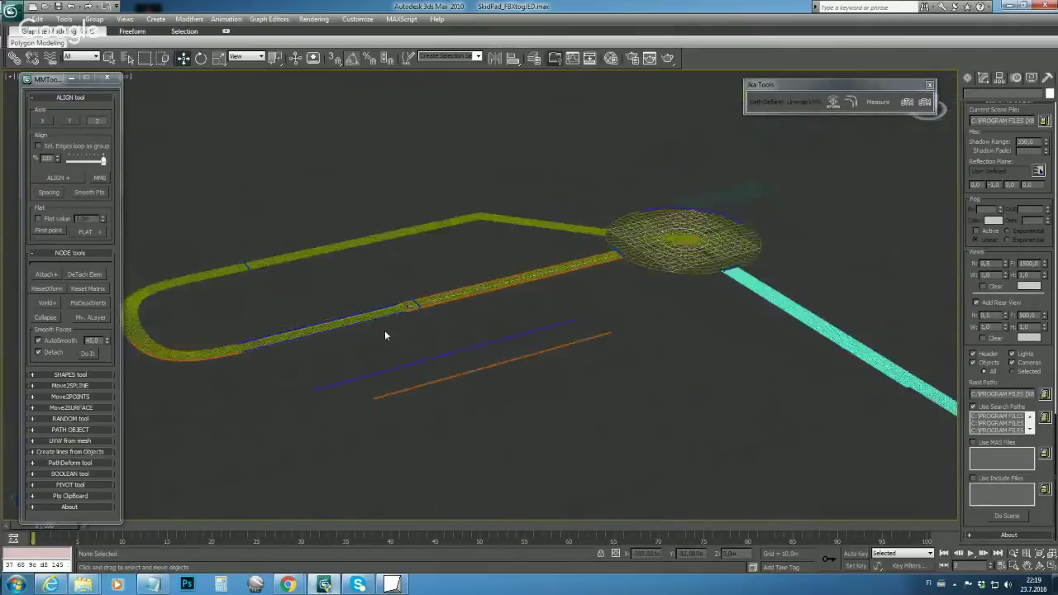
scroll(385, 335, down, 3)
middle_drag(496, 389, 483, 346)
scroll(491, 359, down, 4)
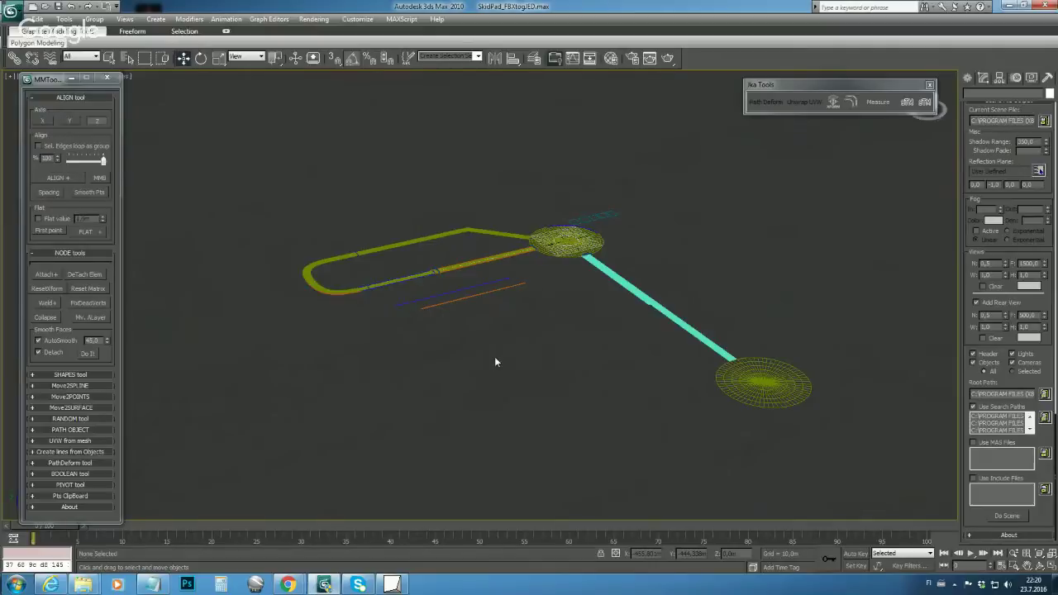
drag(216, 143, 880, 480)
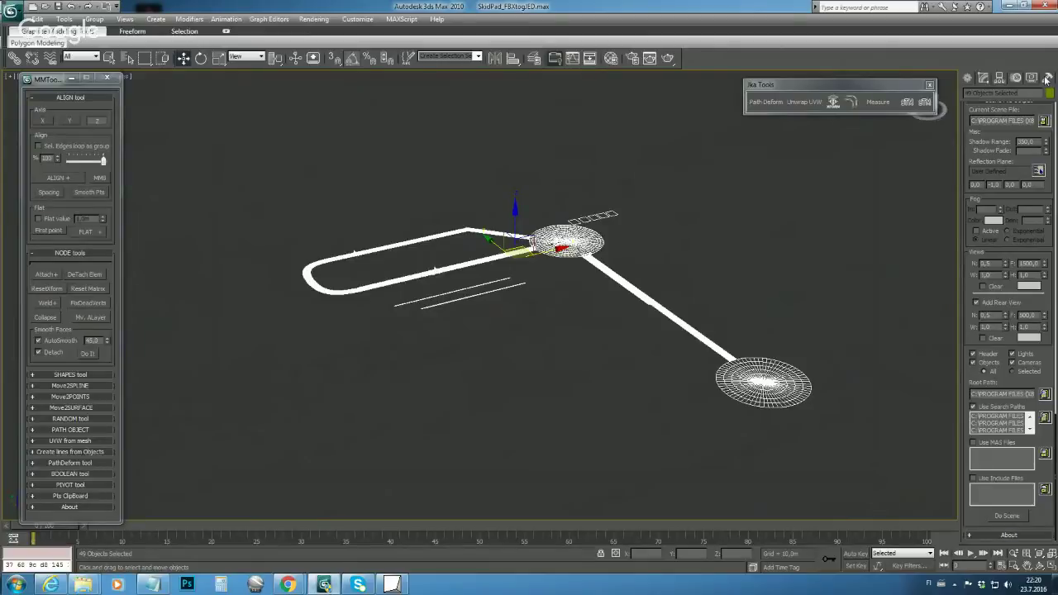
Apply Reset XForm to the 49 selected objects and view their modifier stack
drag(1055, 428, 1056, 129)
scroll(1005, 206, up, 2)
click(1003, 213)
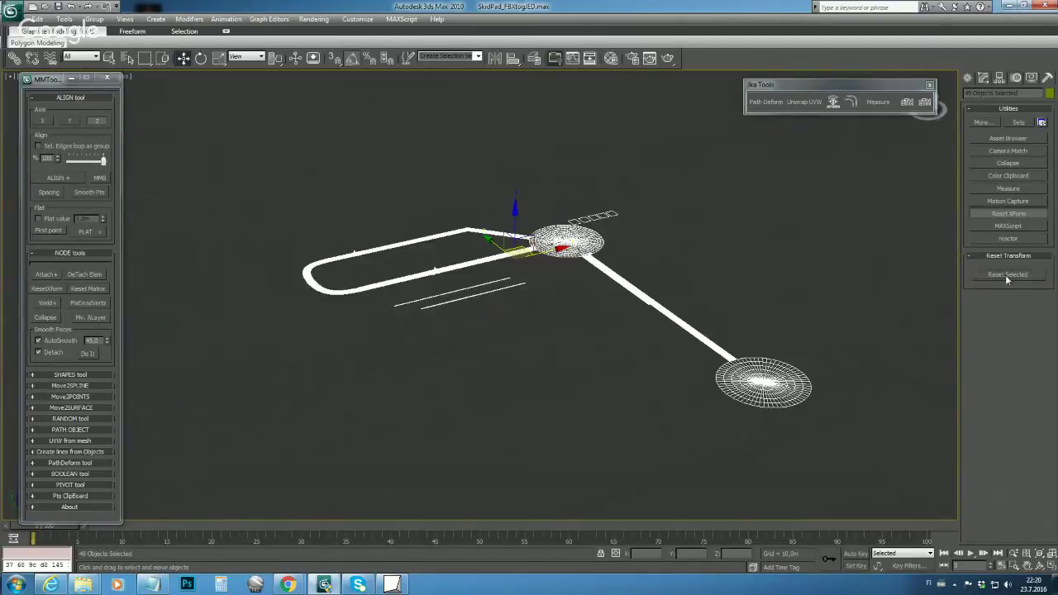
click(983, 78)
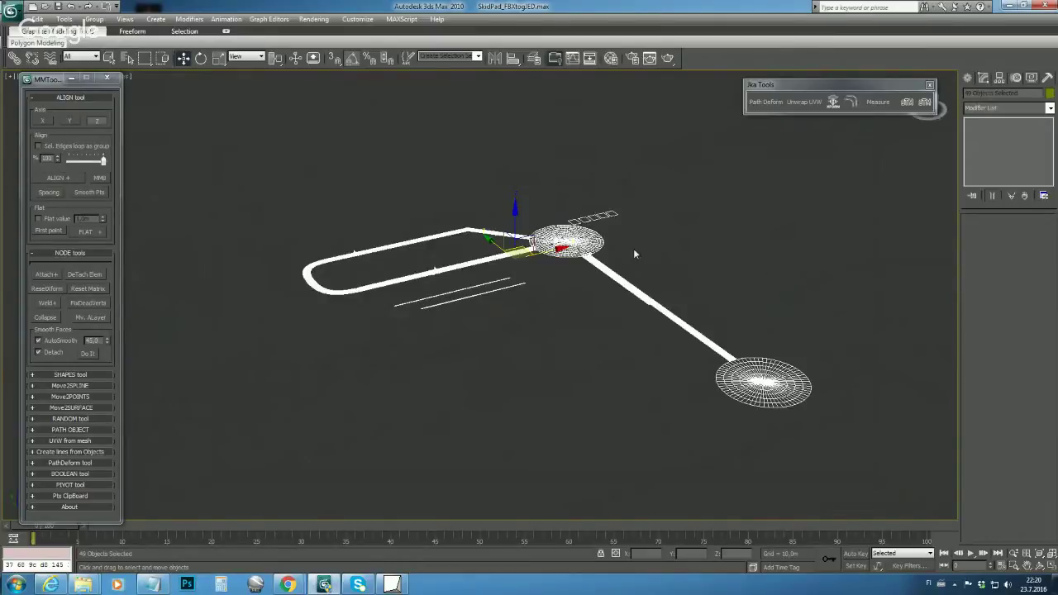
Deselect all track objects and frame the whole track with the lower disc in view
click(519, 397)
scroll(518, 390, up, 5)
scroll(551, 371, down, 3)
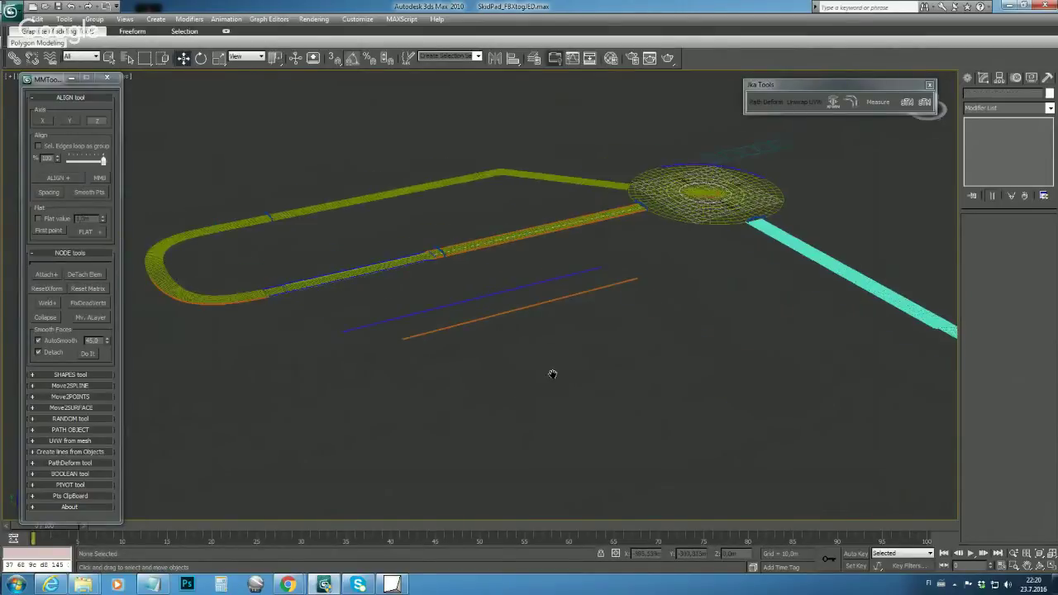
middle_drag(551, 371, 642, 378)
scroll(404, 357, up, 3)
scroll(470, 346, down, 4)
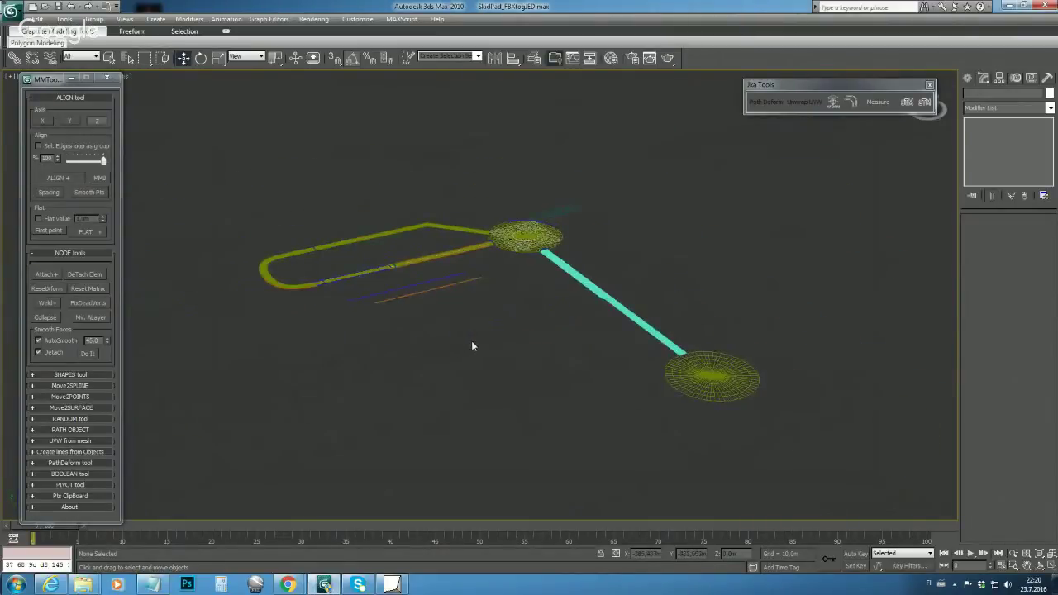
scroll(473, 347, up, 2)
middle_drag(473, 346, 502, 342)
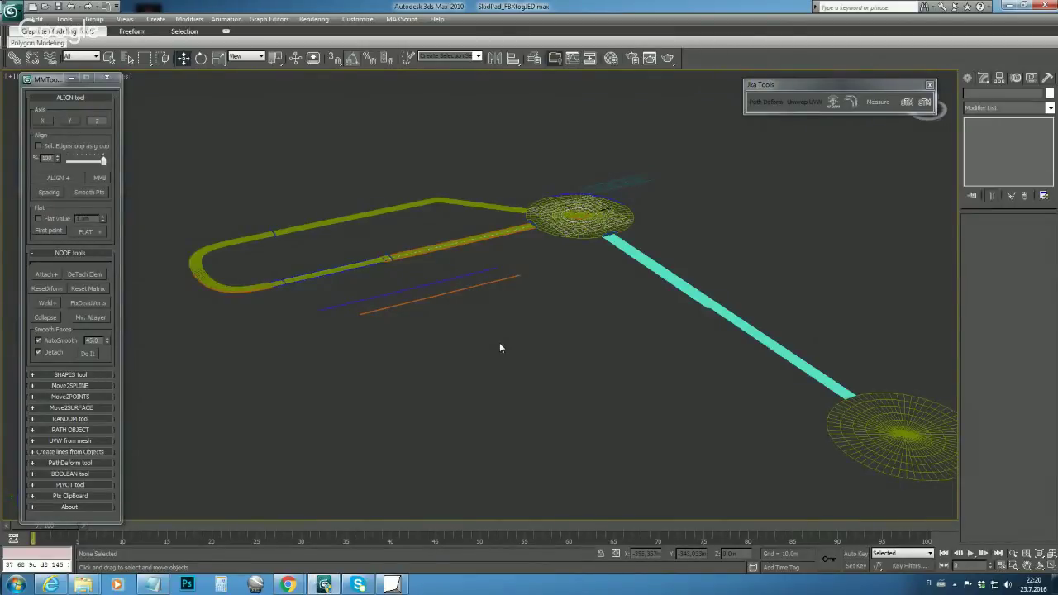
scroll(500, 347, down, 2)
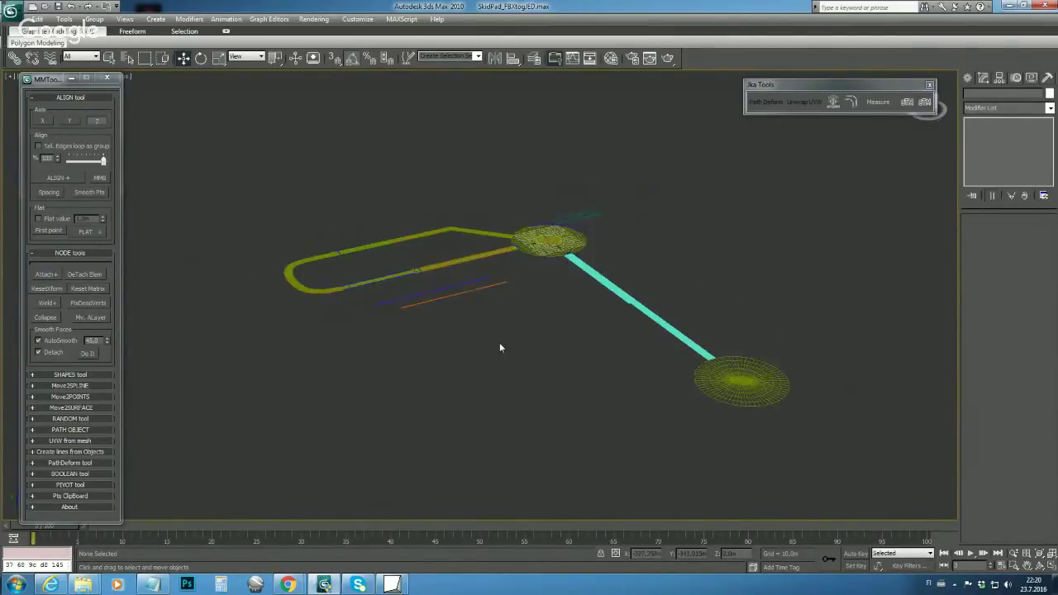
middle_drag(516, 358, 502, 343)
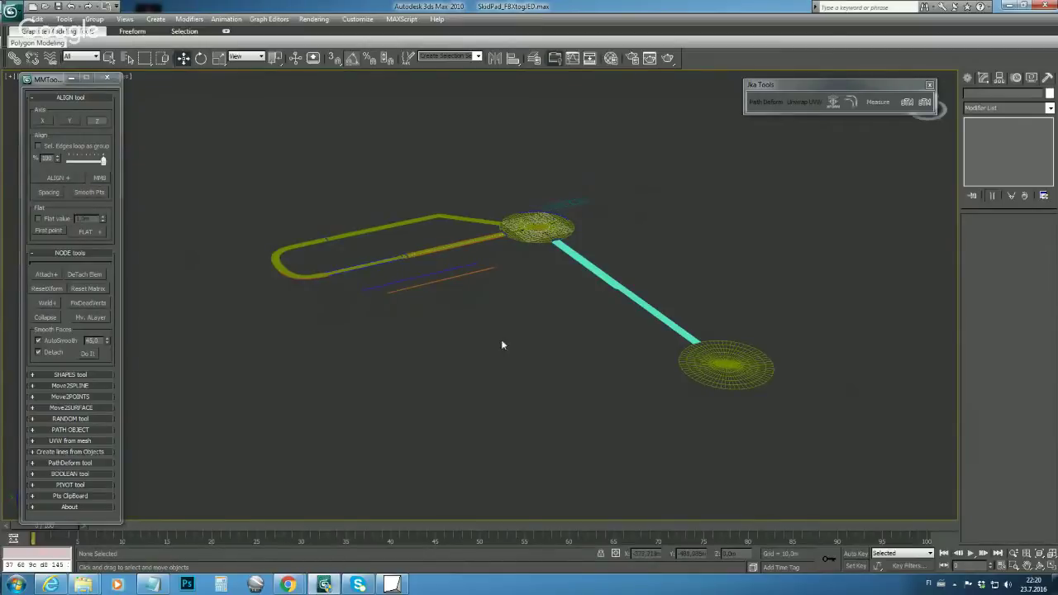
Minimize the floating MMTools panel and recentre the track view
click(71, 78)
middle_drag(607, 422, 563, 409)
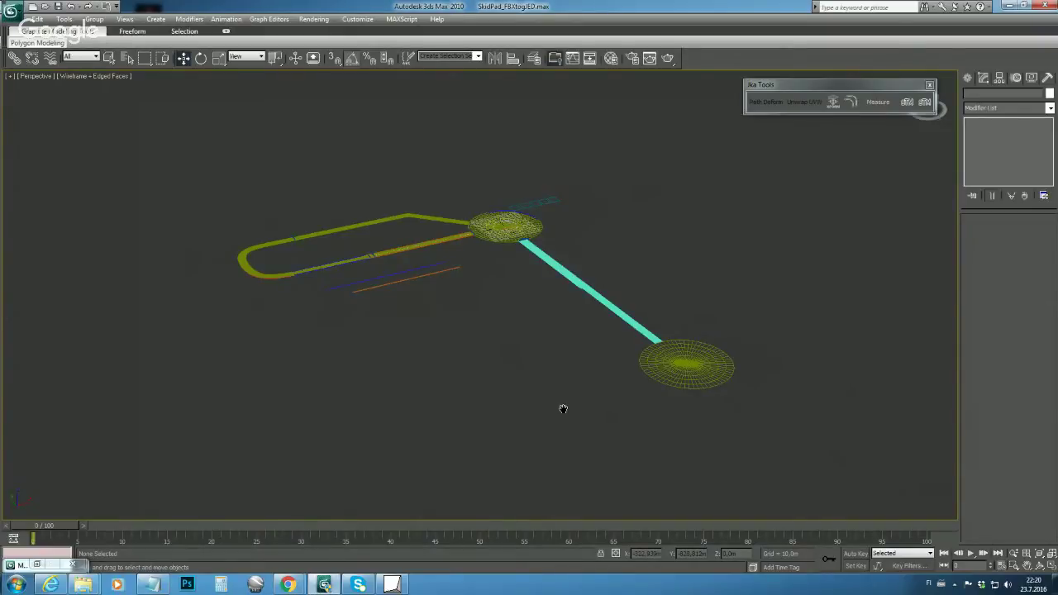
middle_drag(461, 384, 430, 368)
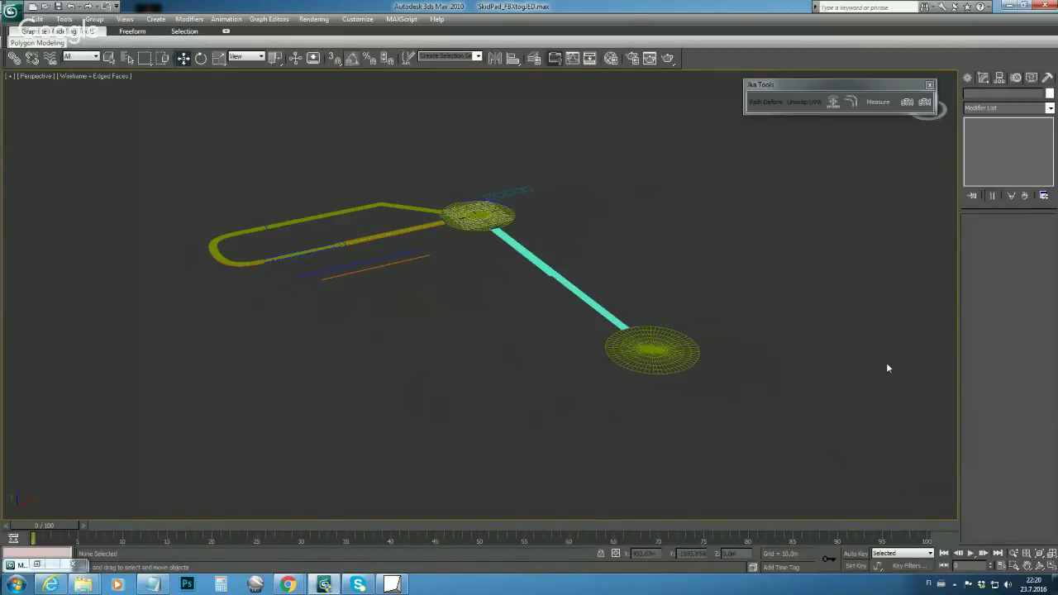
Load the GMT Converter utility and open the Terrain material in the Material Editor
click(1048, 77)
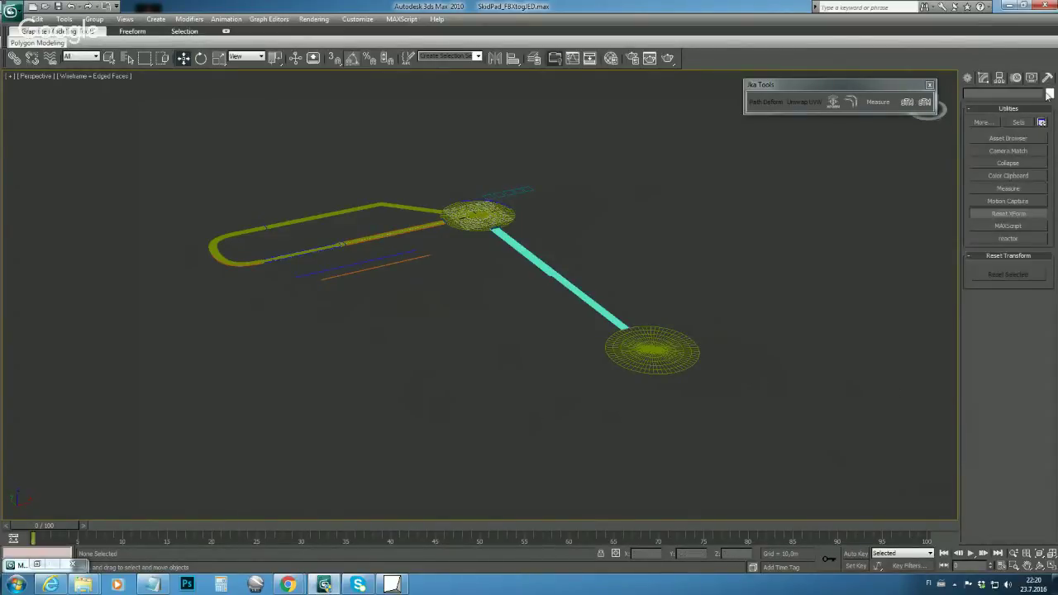
click(982, 121)
click(503, 271)
click(534, 398)
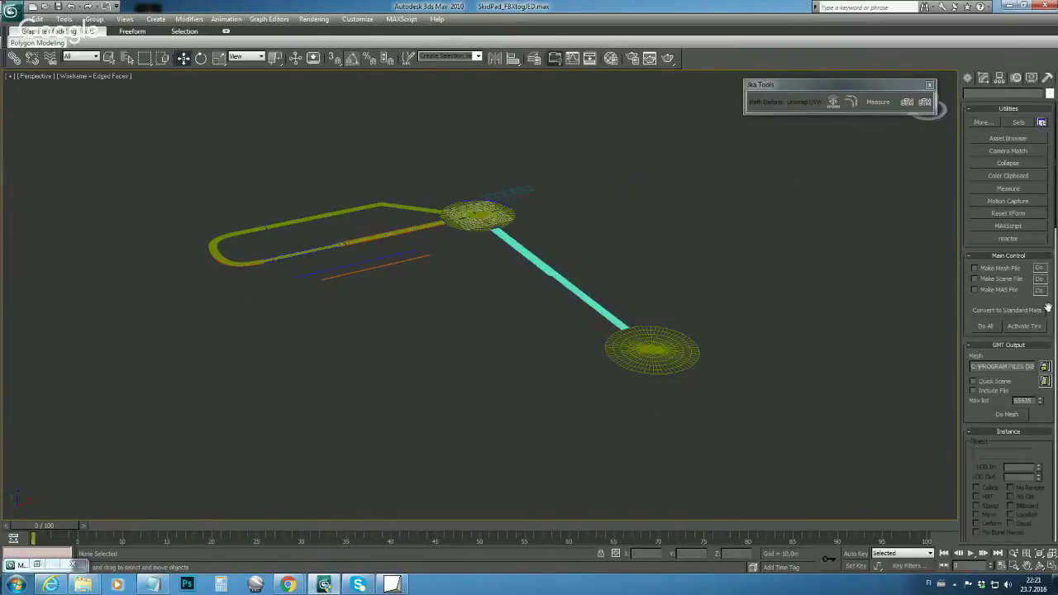
scroll(1009, 248, down, 3)
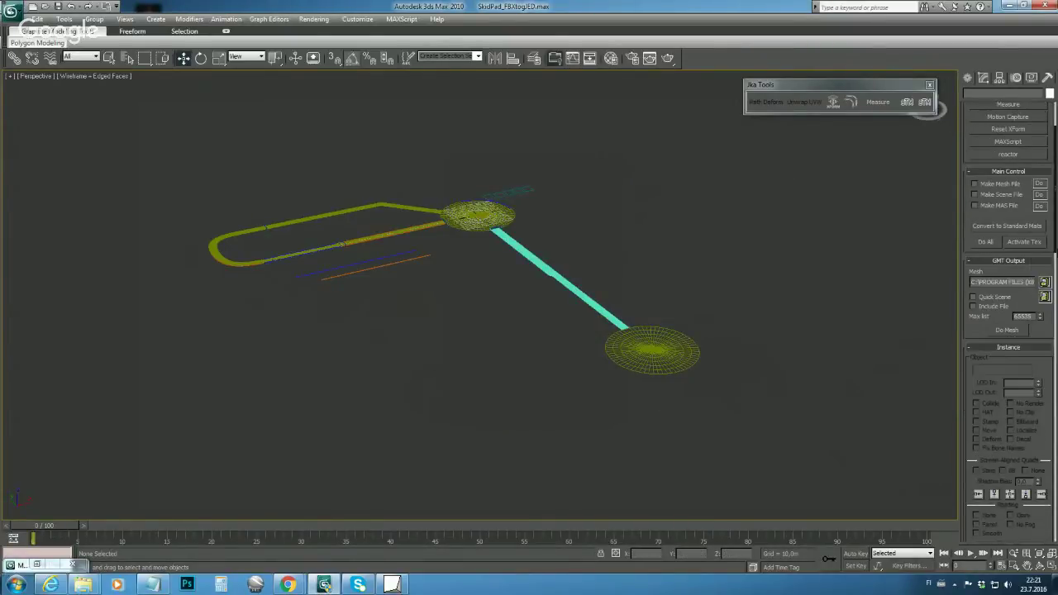
scroll(1008, 211, down, 2)
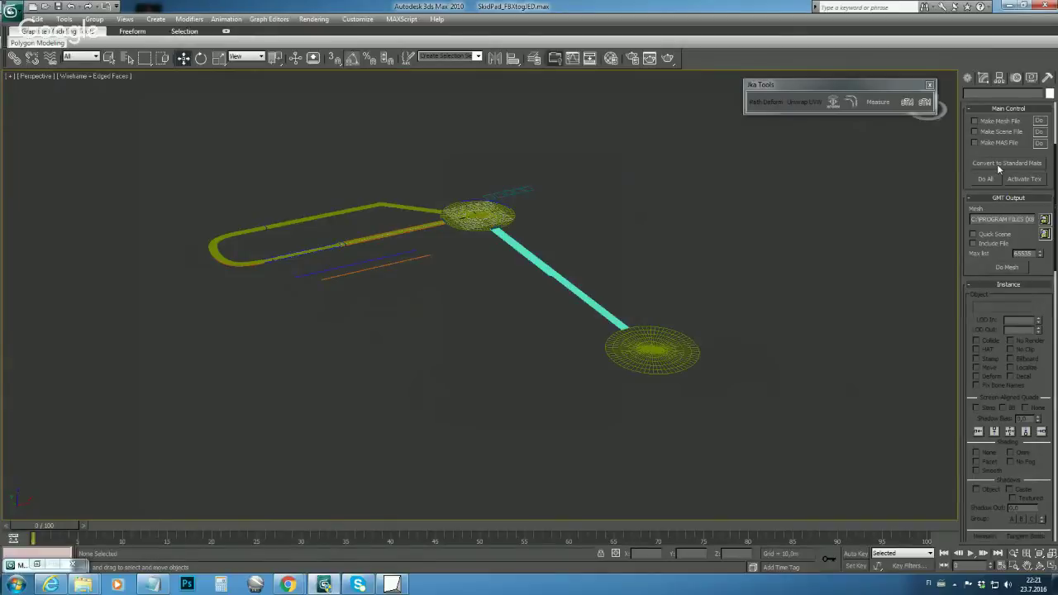
key(m)
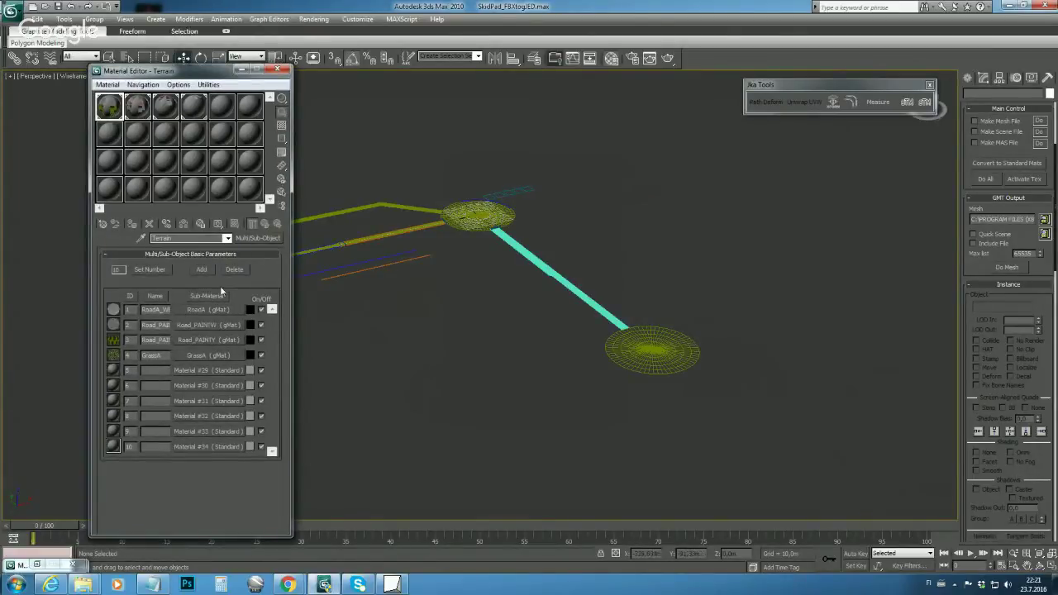
Inspect Terrain's gMat sub-materials like RoadA_WET and GrassA, then close the material windows
click(282, 205)
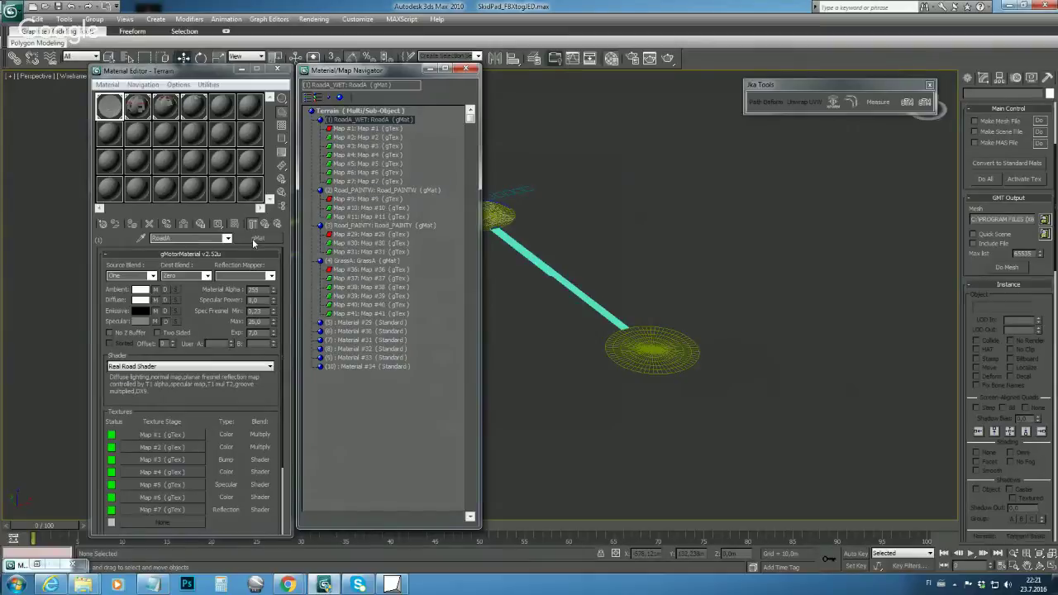
click(344, 111)
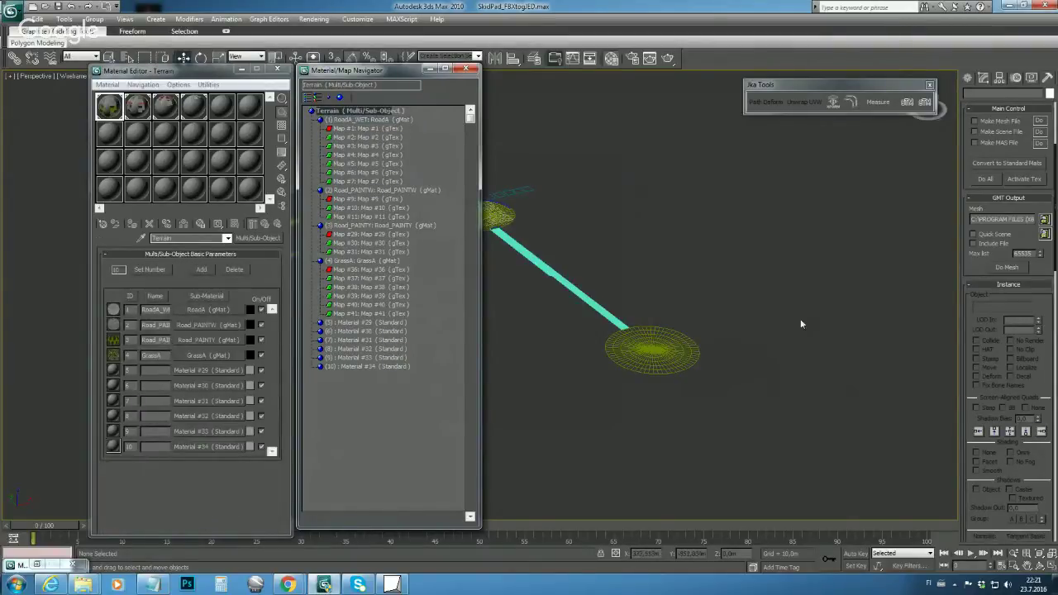
key(m)
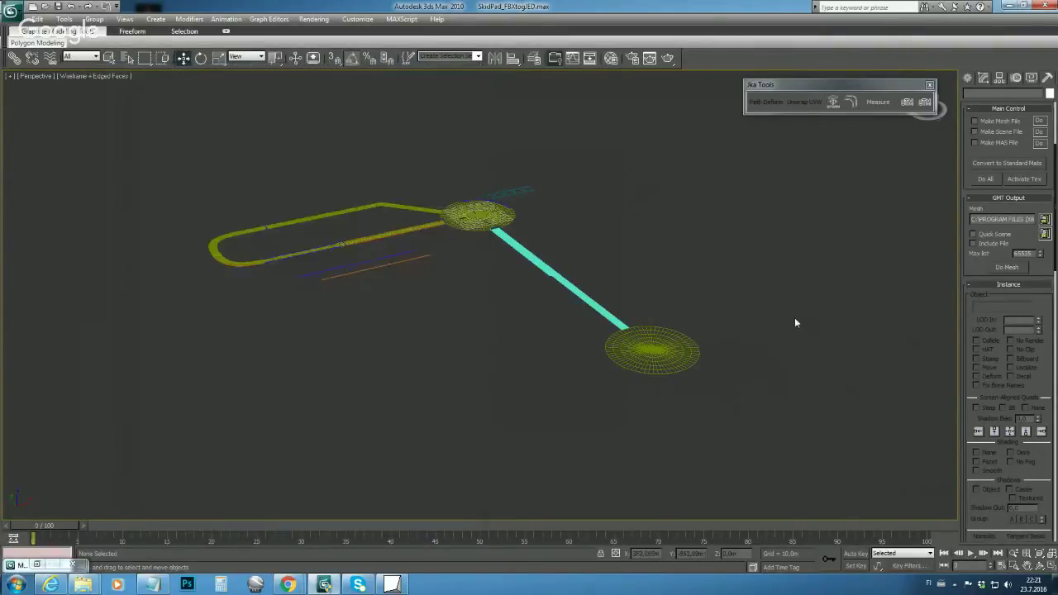
Dismiss the No Objects Selected warning from Convert to Standard Mats and window-select all 49 track objects
click(1026, 165)
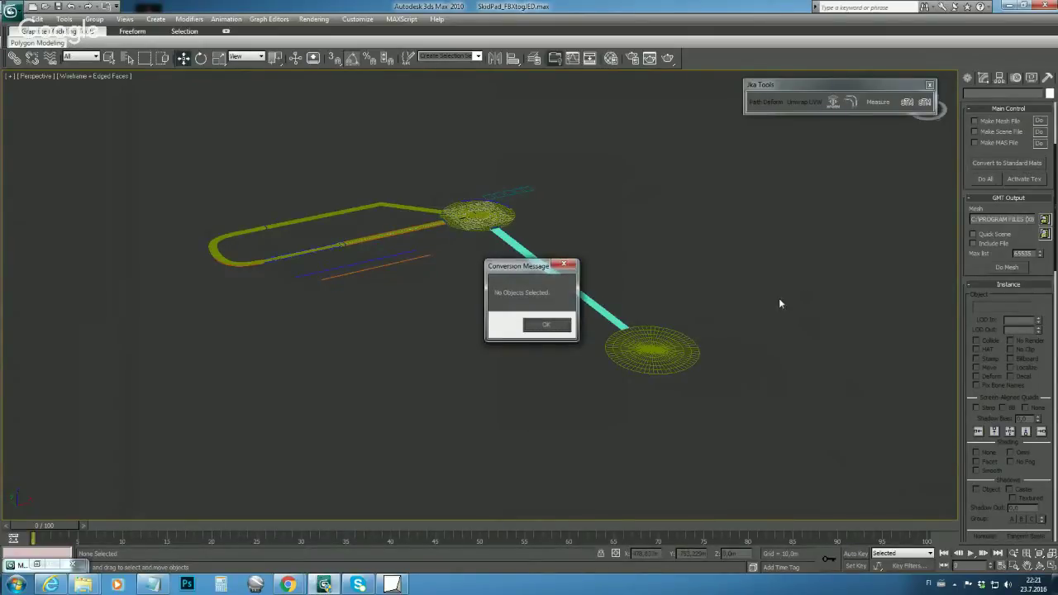
click(530, 329)
scroll(436, 374, down, 3)
drag(219, 193, 749, 459)
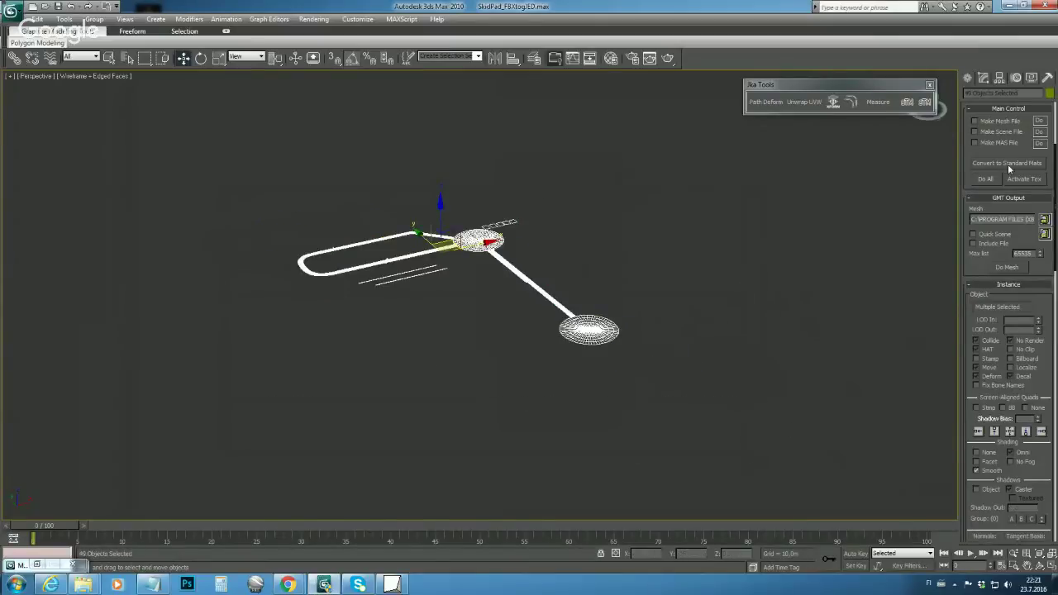